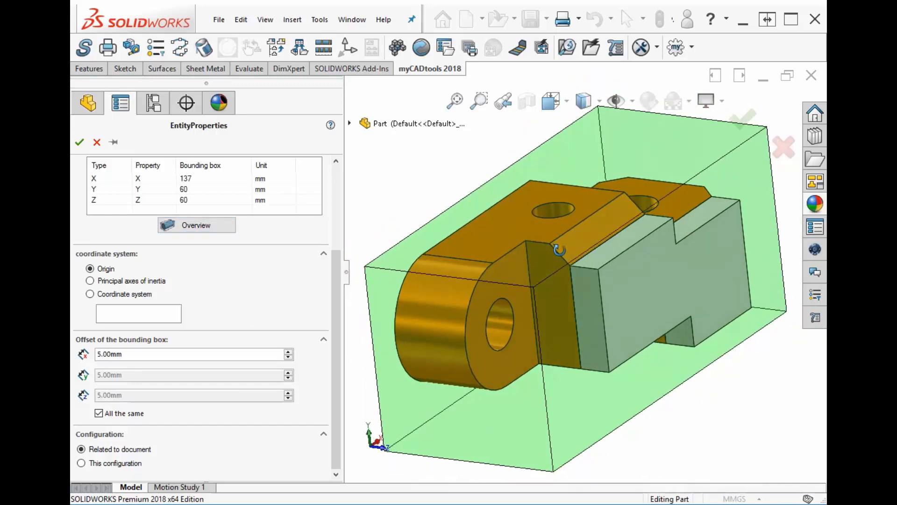
- Rename the bounding box properties for X, Y and Z as XB, YB and ZB, and apply the entity properties
{"action": "left_click_drag", "start_coordinate": [336, 301], "coordinate": [340, 242]}
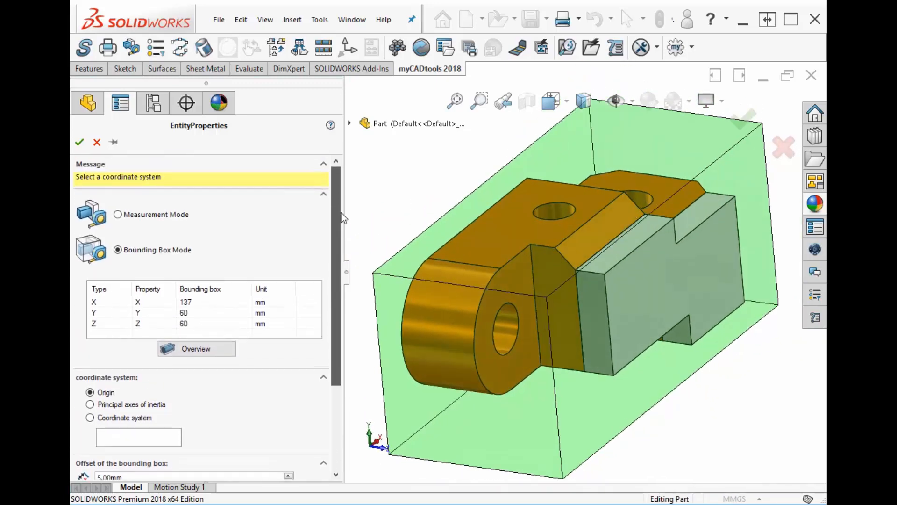
{"action": "double_click", "coordinate": [148, 303]}
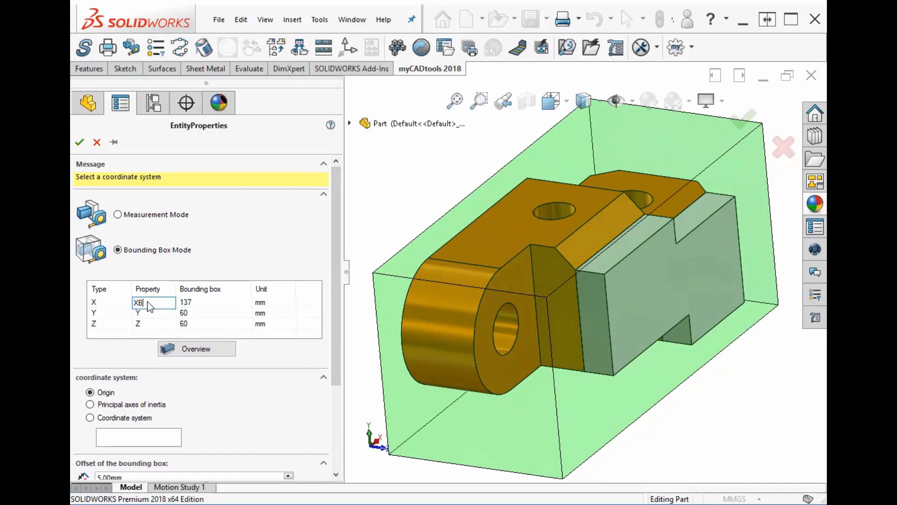
{"action": "type", "text": "B"}
{"action": "double_click", "coordinate": [145, 313]}
{"action": "double_click", "coordinate": [152, 324]}
{"action": "type", "text": "B"}
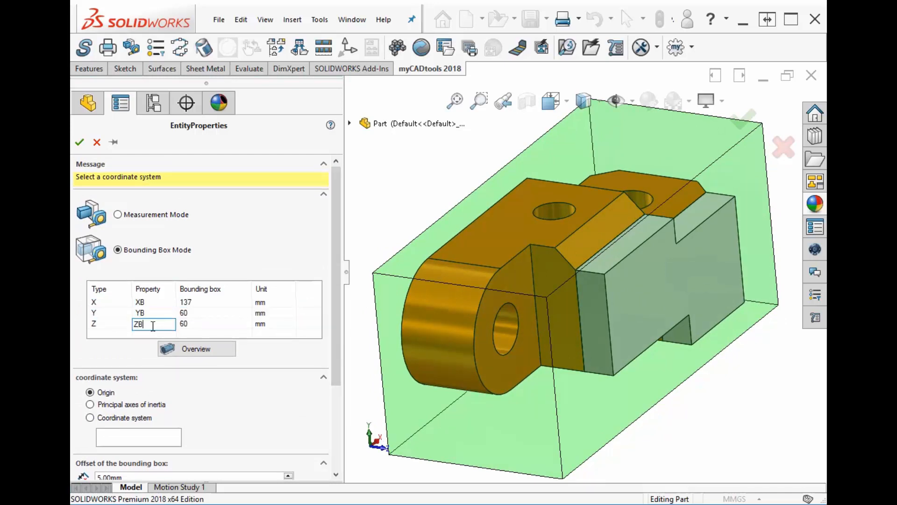
{"action": "left_click", "coordinate": [258, 226]}
{"action": "left_click", "coordinate": [80, 142]}
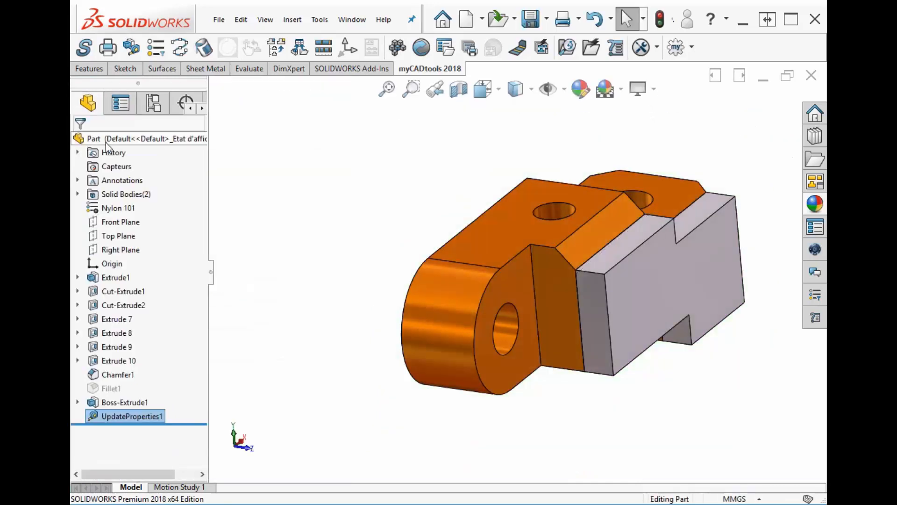
- Check the XB, YB and ZB values in the part's custom file properties, then close the properties
{"action": "middle_click_drag", "start_coordinate": [602, 281], "coordinate": [567, 298]}
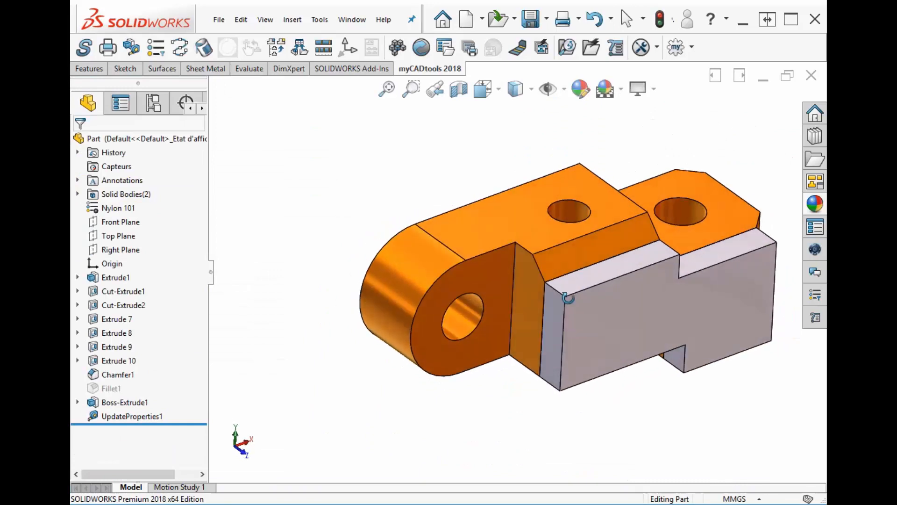
{"action": "left_click", "coordinate": [626, 18]}
{"action": "left_click", "coordinate": [218, 19]}
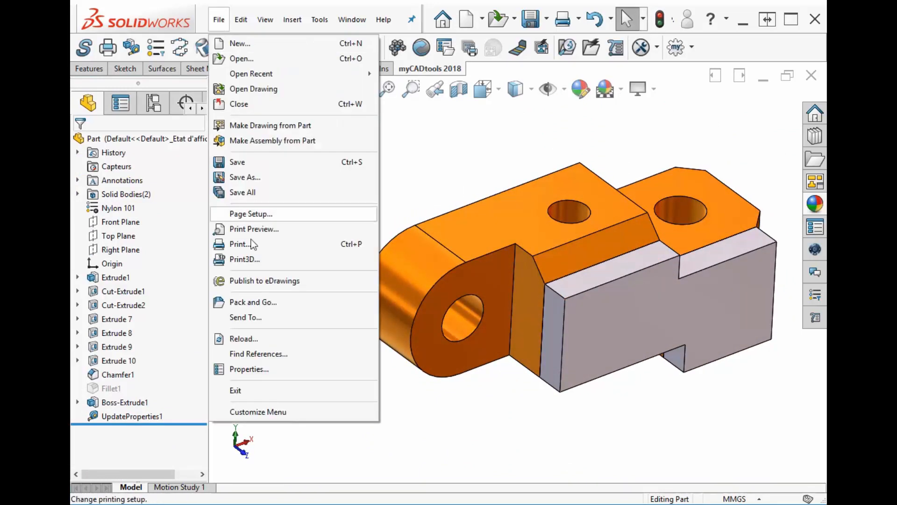
{"action": "left_click", "coordinate": [261, 370]}
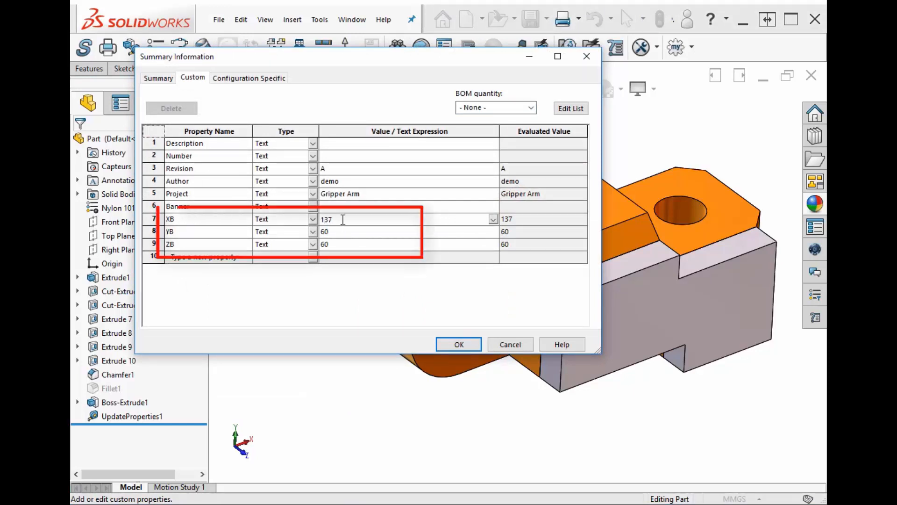
{"action": "left_click", "coordinate": [322, 217]}
{"action": "left_click", "coordinate": [337, 232]}
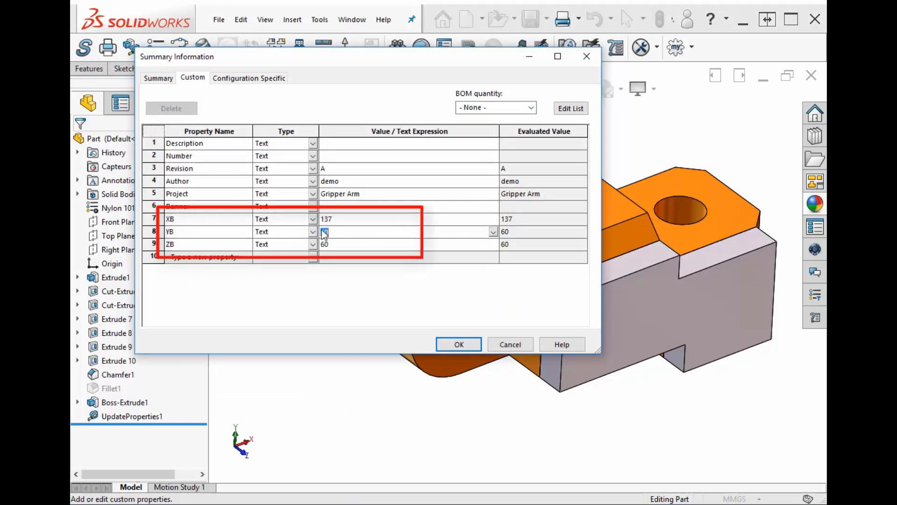
{"action": "left_click", "coordinate": [335, 245]}
{"action": "left_click", "coordinate": [335, 218]}
{"action": "left_click", "coordinate": [458, 343]}
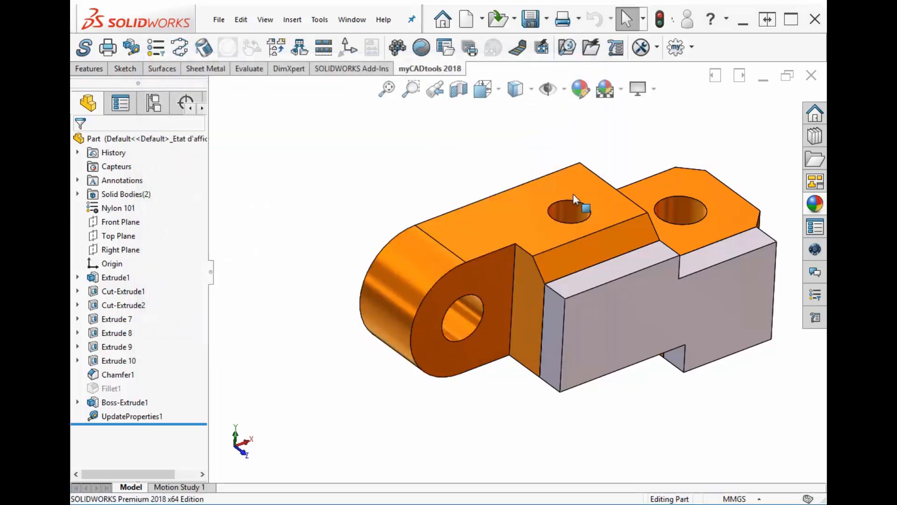
- Set the base extrusion's length dimension to 200 mm, rebuild the part and fit it in the view
{"action": "left_click", "coordinate": [513, 207]}
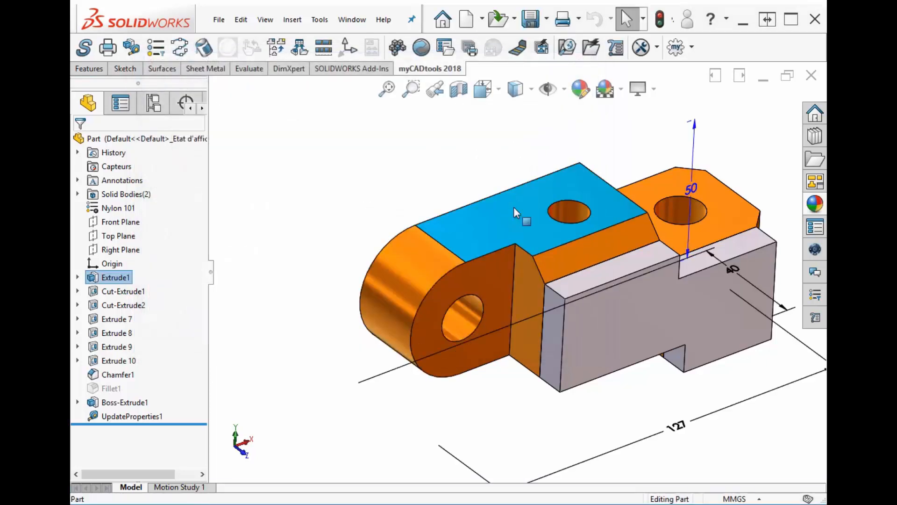
{"action": "double_click", "coordinate": [677, 424]}
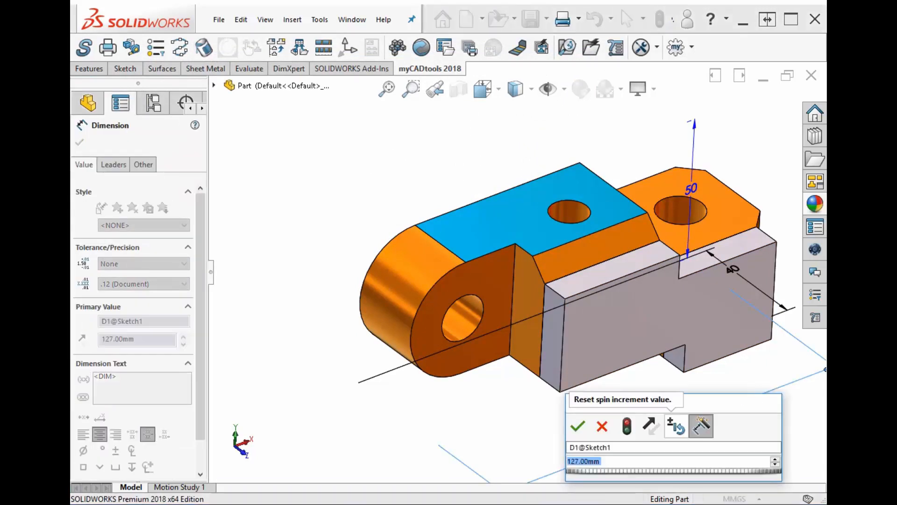
{"action": "type", "text": "200"}
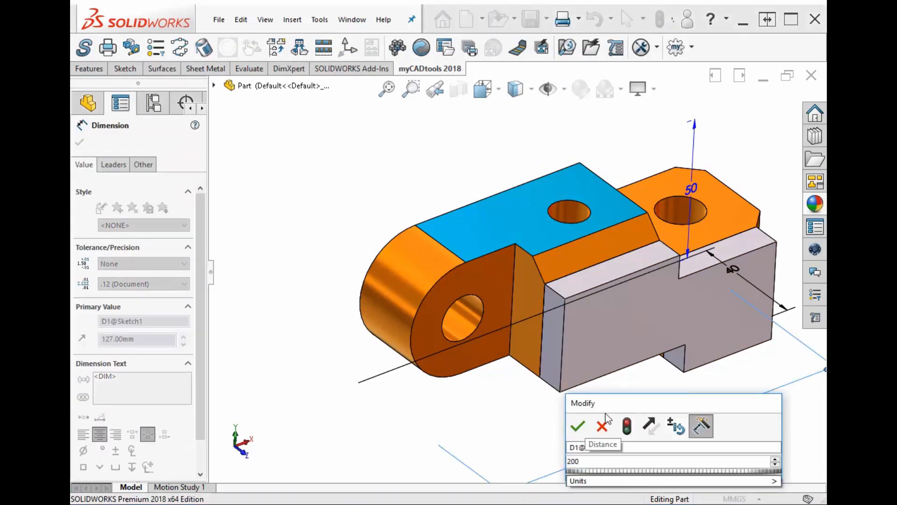
{"action": "left_click", "coordinate": [626, 426]}
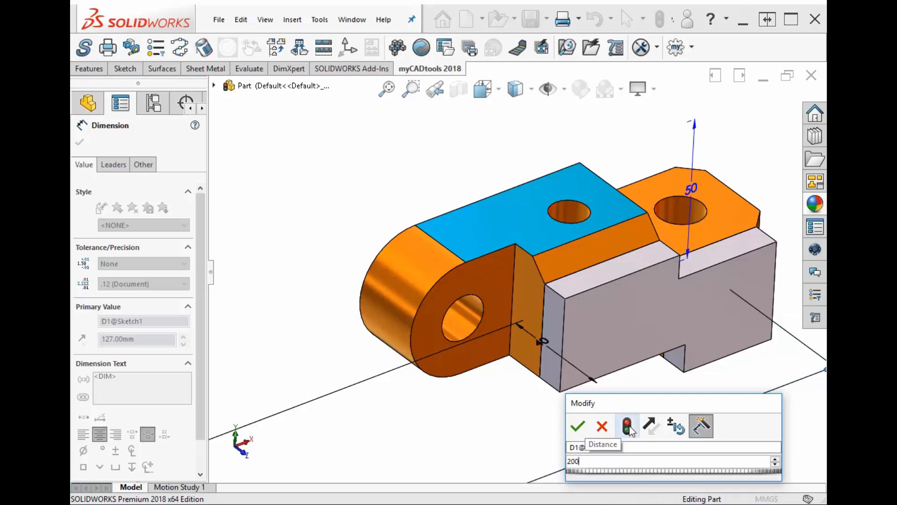
{"action": "left_click", "coordinate": [579, 426]}
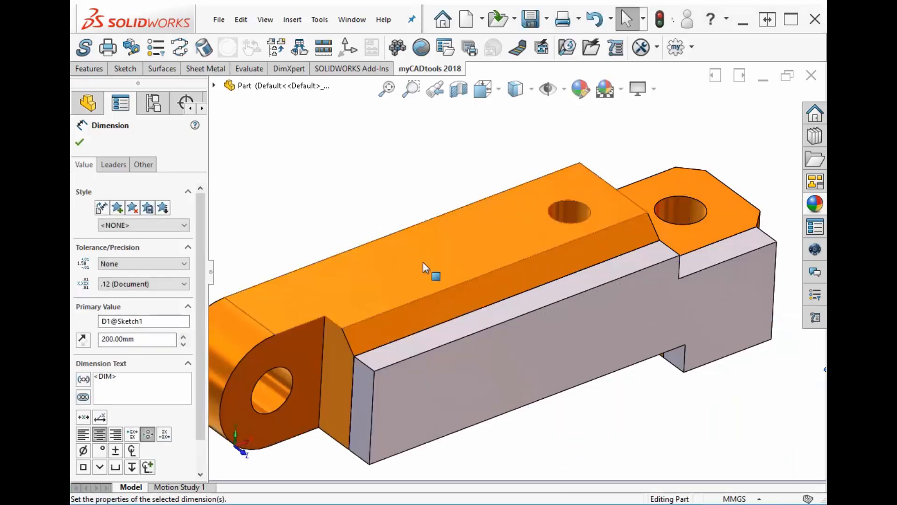
{"action": "key", "text": "f"}
{"action": "left_click", "coordinate": [323, 195]}
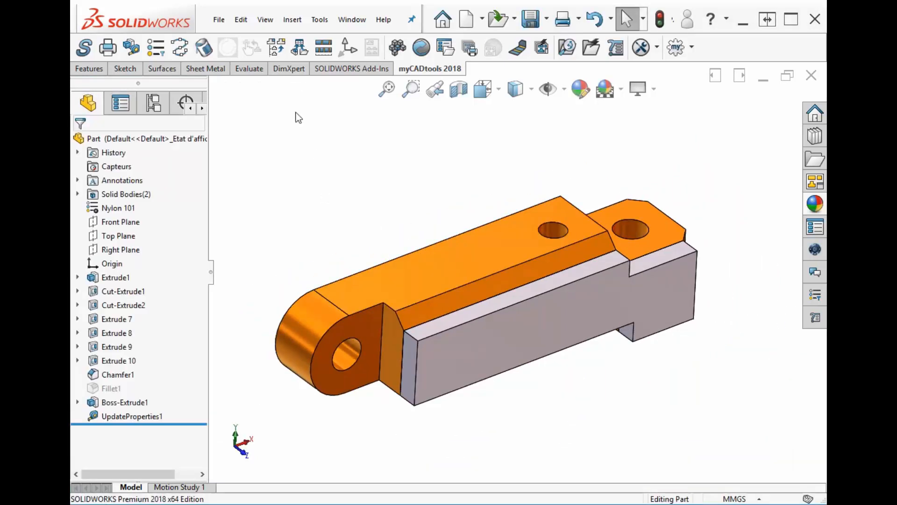
- Recheck the XB bounding box value in the part's custom file properties
{"action": "left_click", "coordinate": [218, 20]}
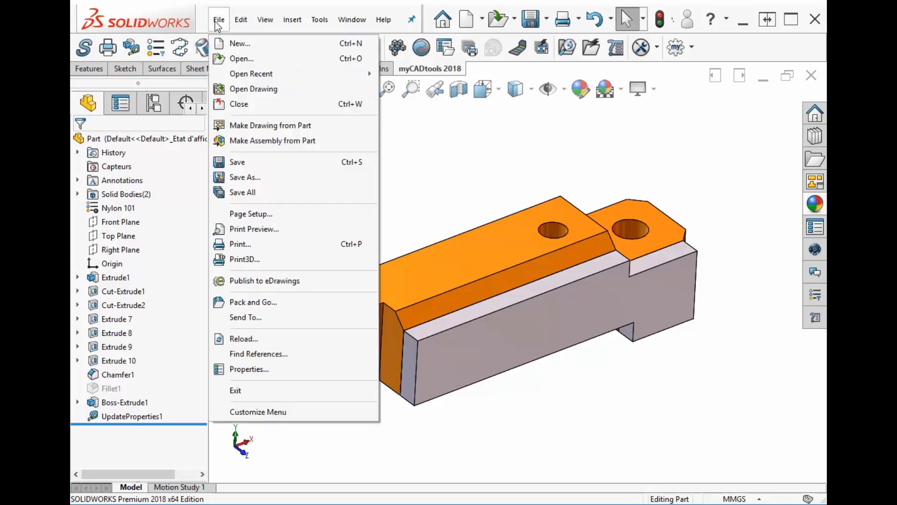
{"action": "left_click", "coordinate": [264, 369]}
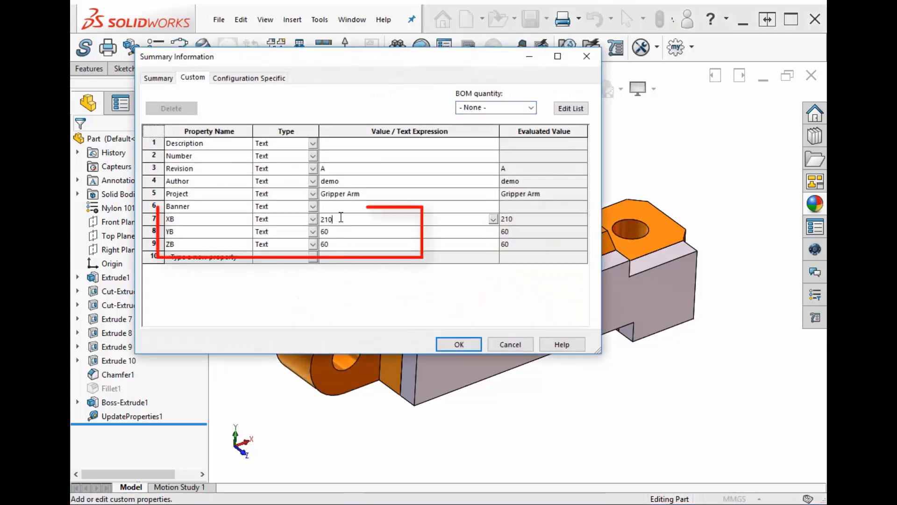
{"action": "left_click", "coordinate": [340, 218]}
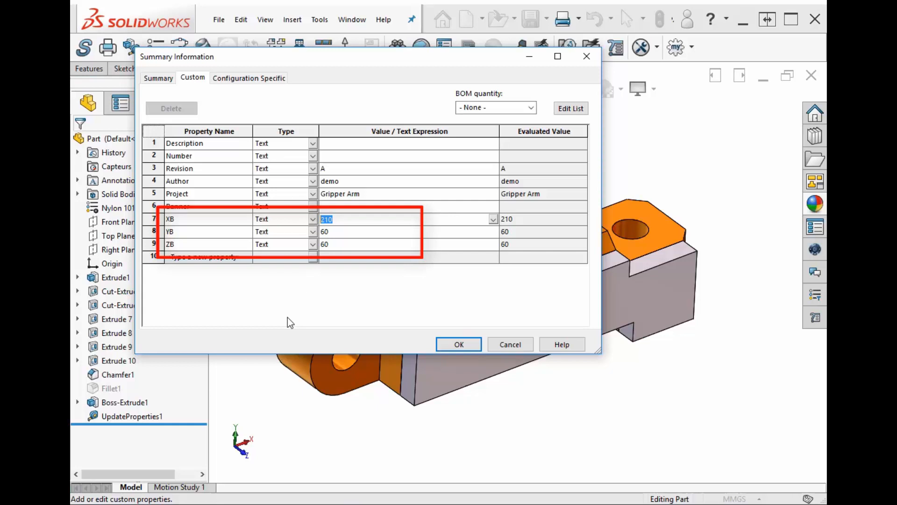
{"action": "left_click", "coordinate": [459, 344]}
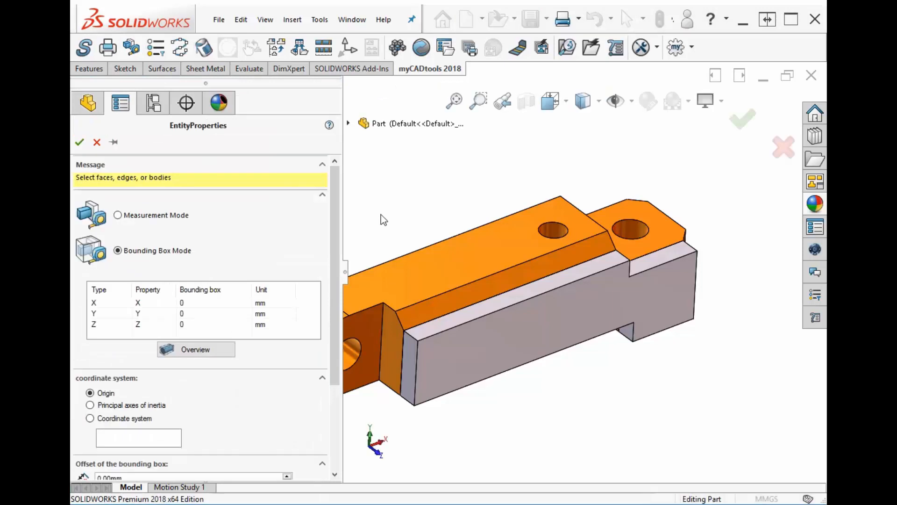
- Switch EntityProperties to Measurement Mode and measure the distance between vertices at opposite ends of the long chamfer, then deselect the second vertex
{"action": "middle_click_drag", "start_coordinate": [425, 204], "coordinate": [460, 194], "text": "ctrl"}
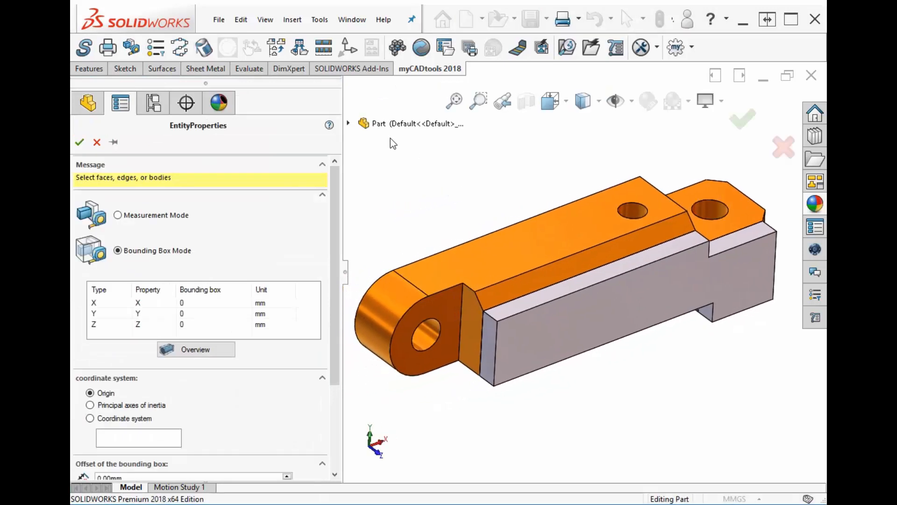
{"action": "left_click", "coordinate": [132, 215]}
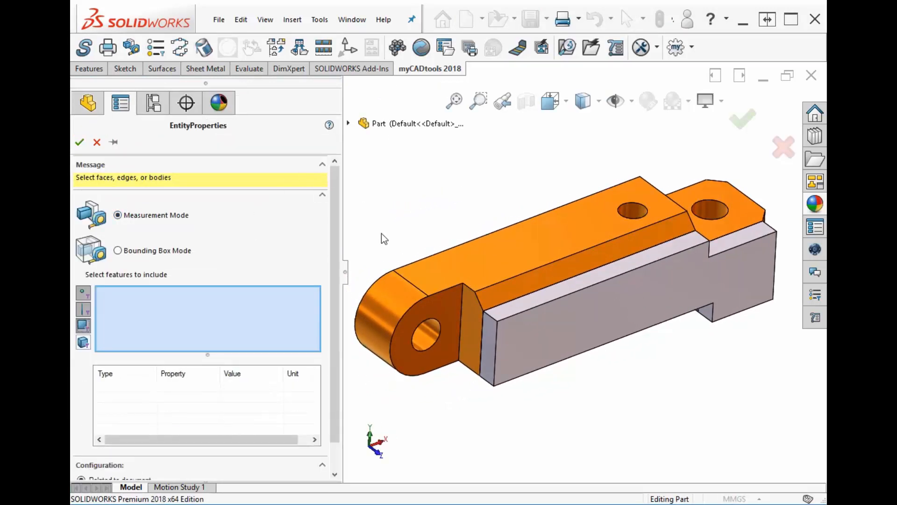
{"action": "left_click", "coordinate": [475, 293]}
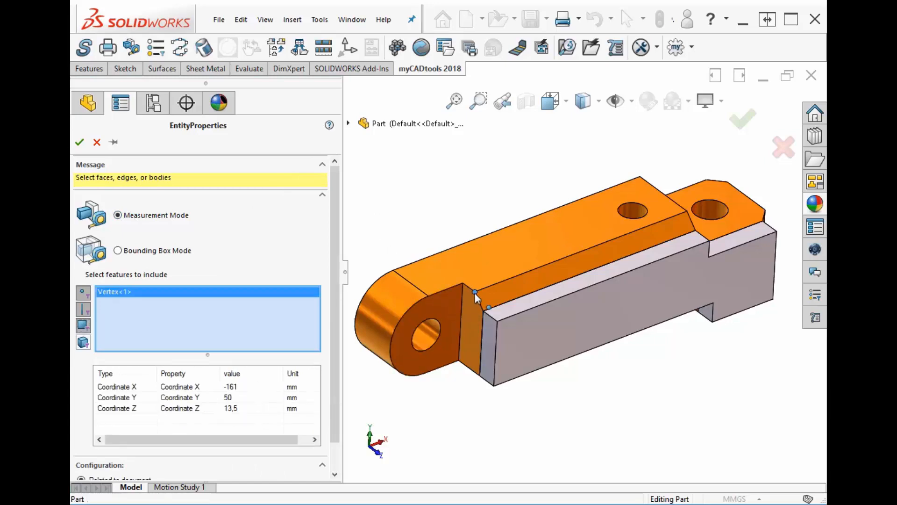
{"action": "left_click", "coordinate": [695, 230]}
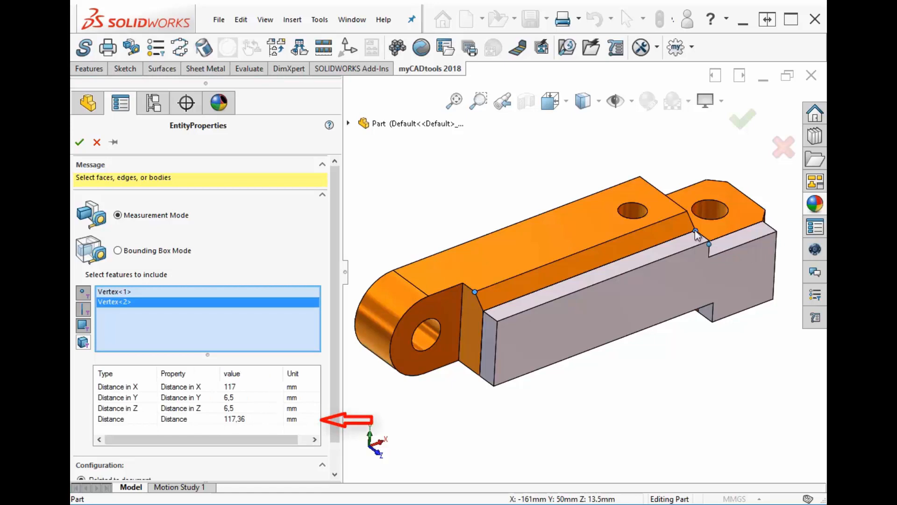
{"action": "left_click", "coordinate": [695, 230]}
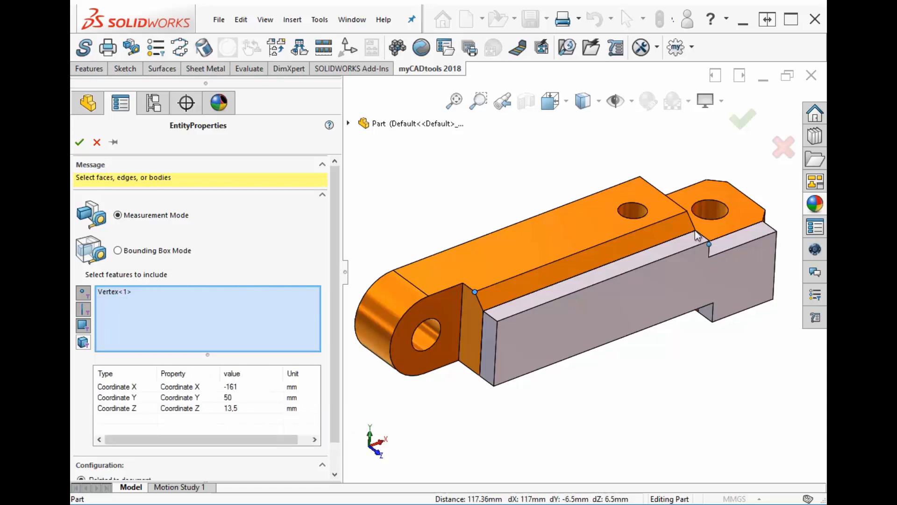
- Measure from the remaining vertex to the grey block's long upper outer edge and to its large side face, deselecting each after measuring
{"action": "left_click", "coordinate": [534, 306]}
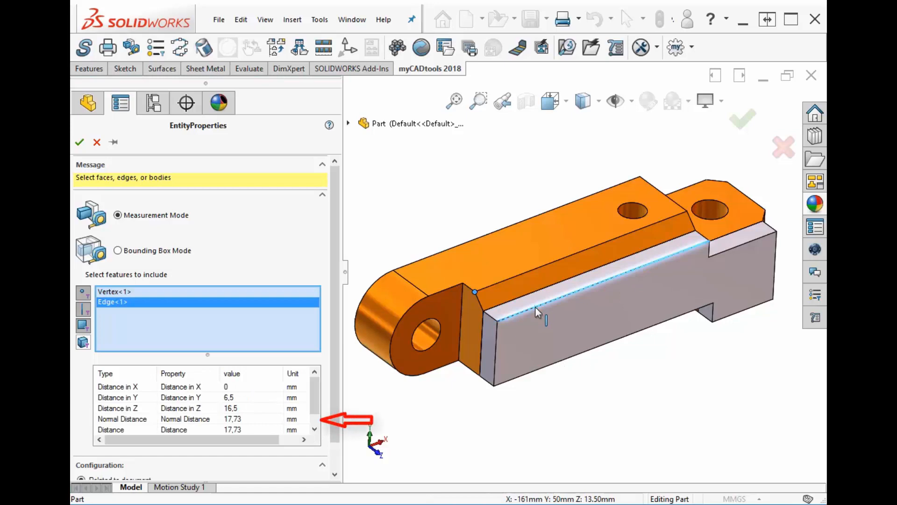
{"action": "left_click", "coordinate": [535, 308]}
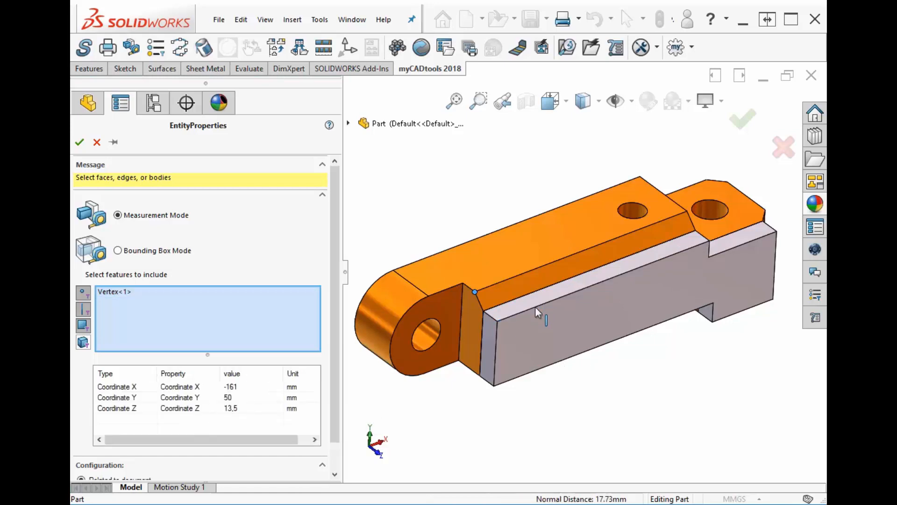
{"action": "left_click", "coordinate": [543, 334]}
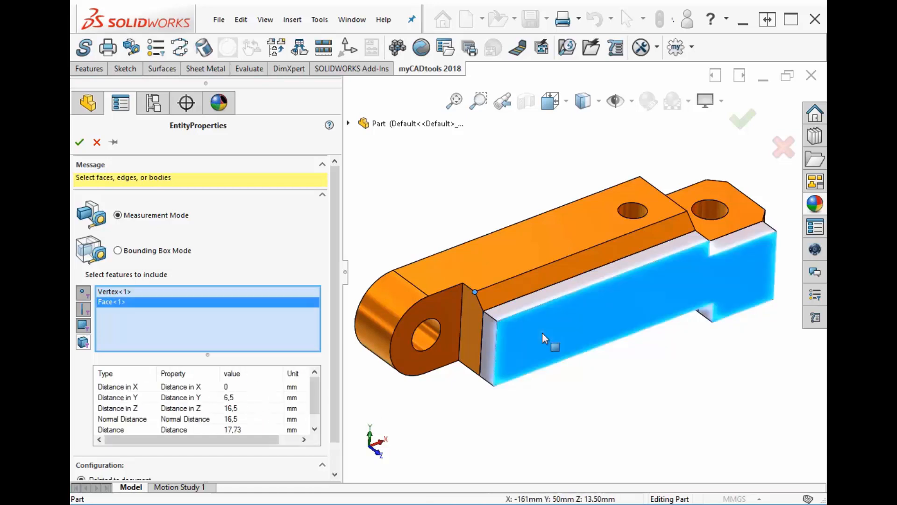
{"action": "left_click", "coordinate": [542, 332]}
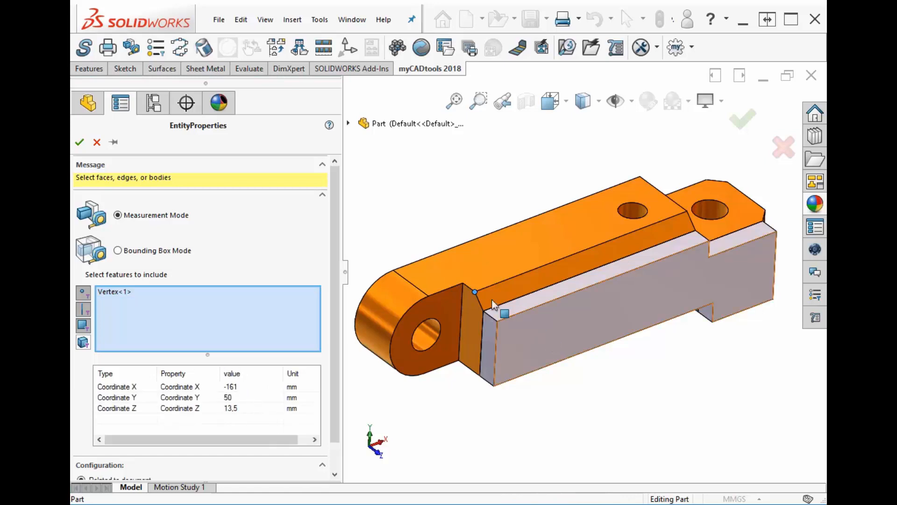
- Clear the vertex selection and select five connected edges, from the short top edge down to the grey block's long lower edge, for total length
{"action": "left_click", "coordinate": [114, 294]}
{"action": "right_click", "coordinate": [114, 293]}
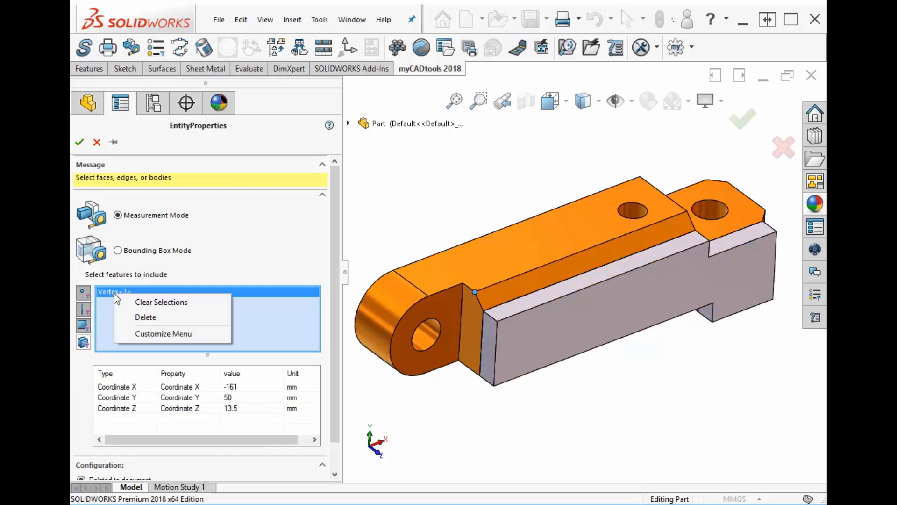
{"action": "left_click", "coordinate": [139, 302]}
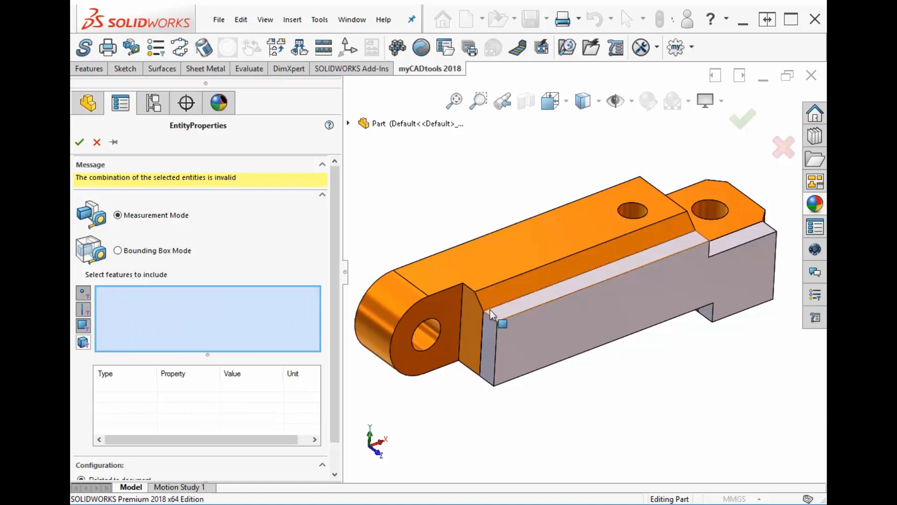
{"action": "left_click", "coordinate": [472, 289]}
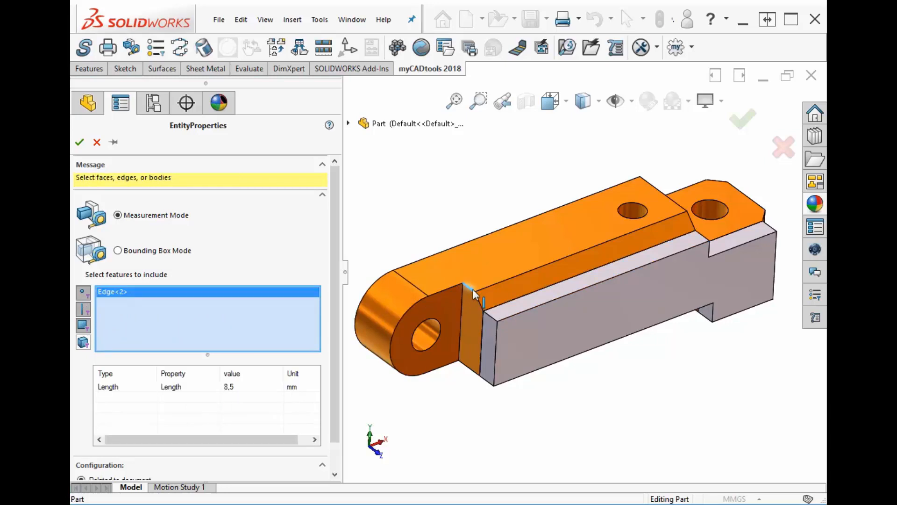
{"action": "left_click", "coordinate": [480, 306]}
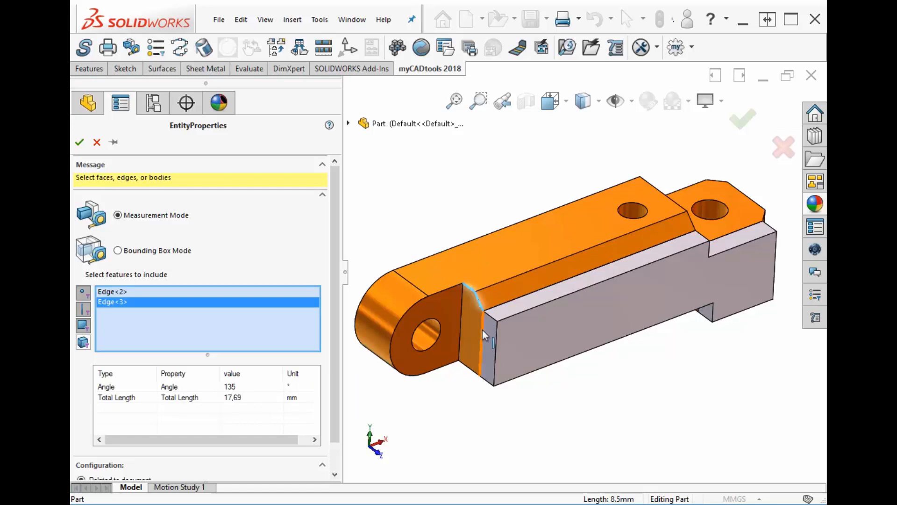
{"action": "left_click", "coordinate": [482, 329]}
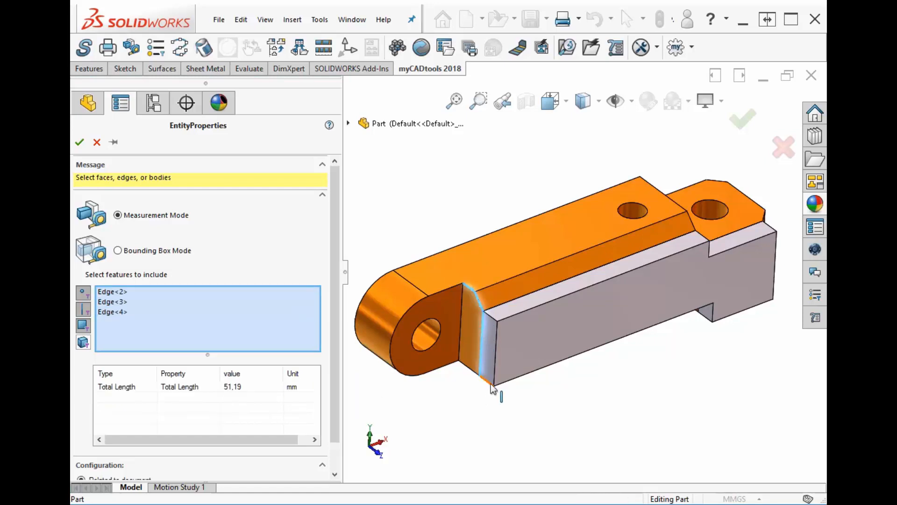
{"action": "left_click", "coordinate": [492, 387]}
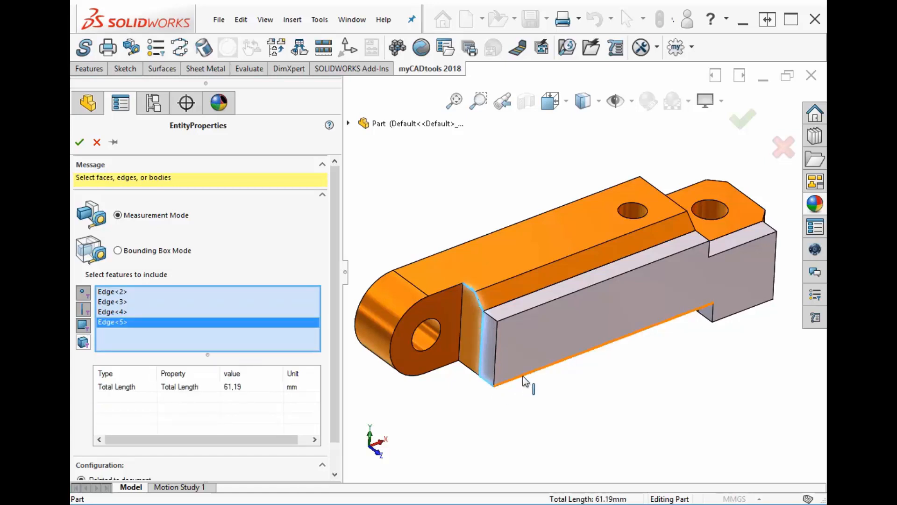
{"action": "left_click", "coordinate": [524, 379]}
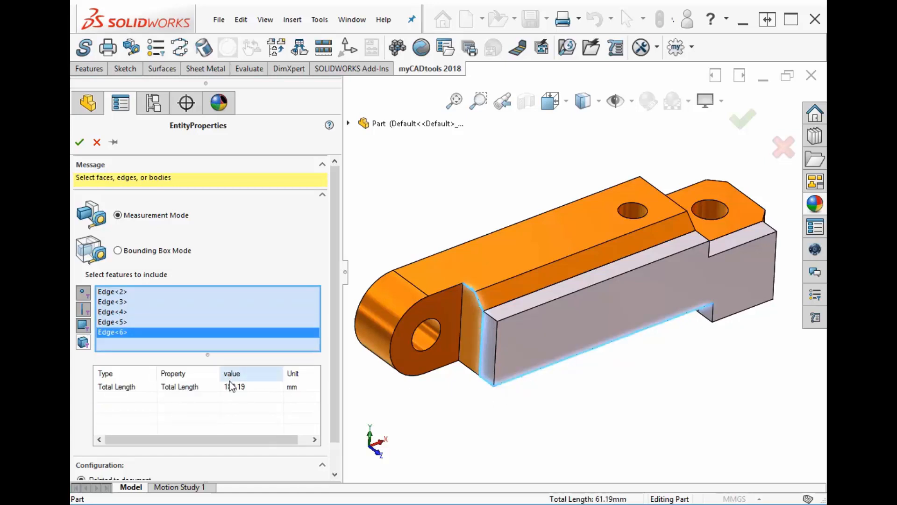
- Clear the edge selection and measure five adjoining orange faces: the long top face, its chamfer, the step face, the lug side and the rounded end
{"action": "right_click", "coordinate": [200, 312]}
{"action": "left_click", "coordinate": [228, 316]}
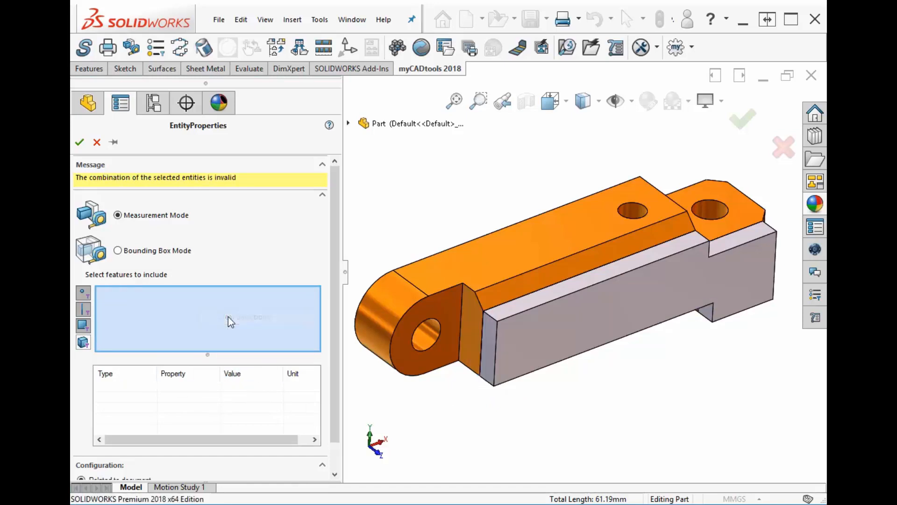
{"action": "left_click", "coordinate": [503, 248]}
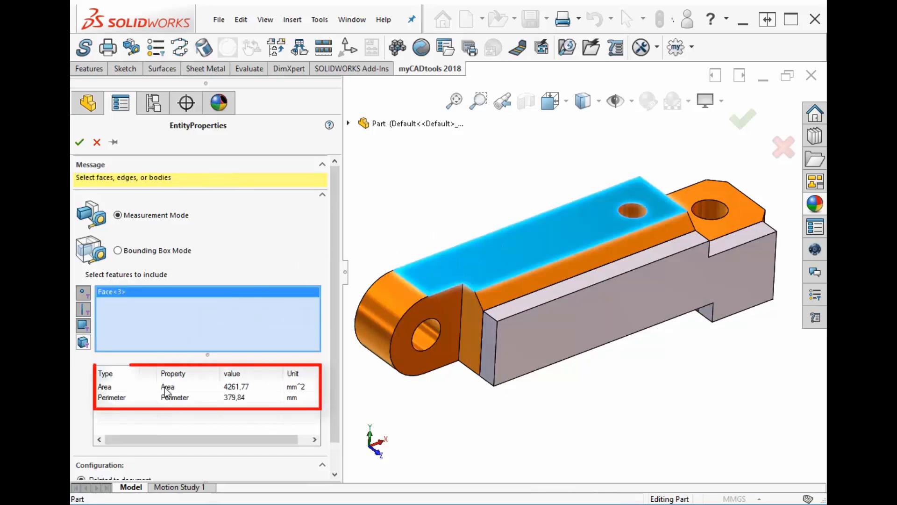
{"action": "left_click", "coordinate": [521, 284]}
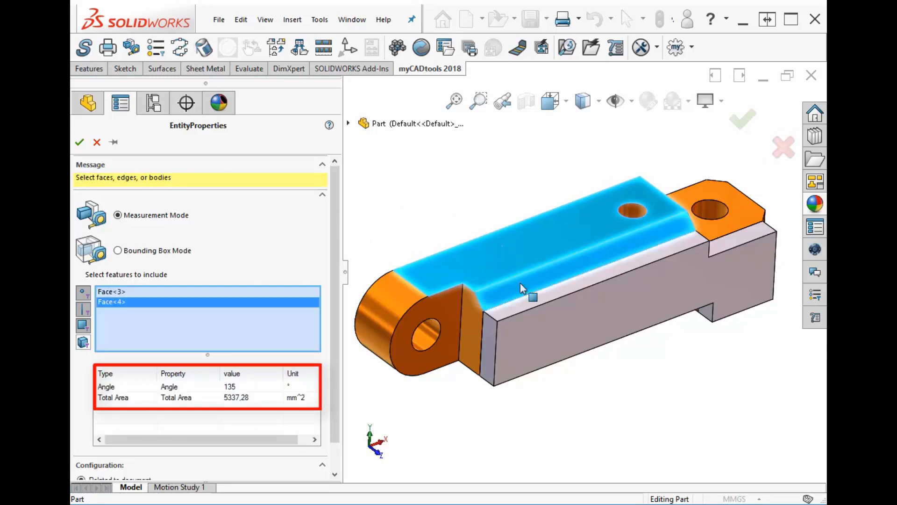
{"action": "left_click", "coordinate": [470, 309]}
{"action": "left_click", "coordinate": [441, 303]}
{"action": "left_click", "coordinate": [396, 298]}
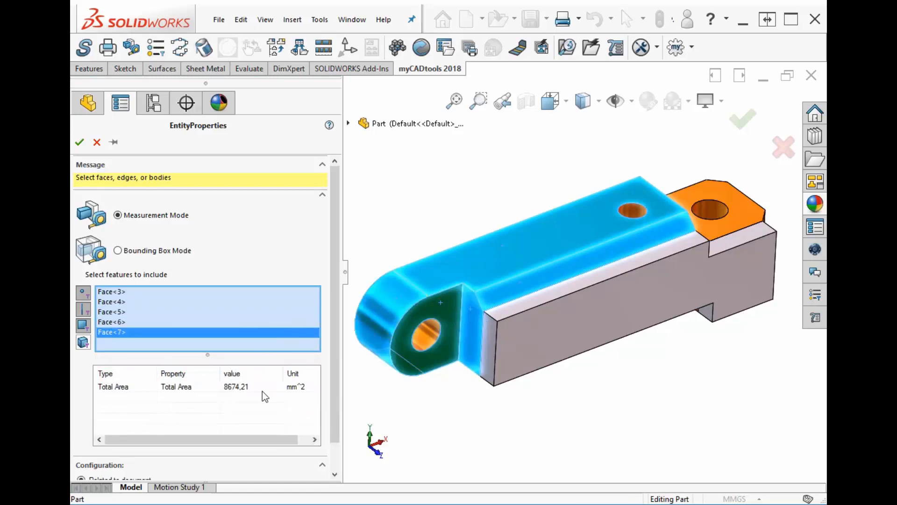
- Clear the face selection and switch the EntityProperties selection filter to solid bodies
{"action": "right_click", "coordinate": [206, 302]}
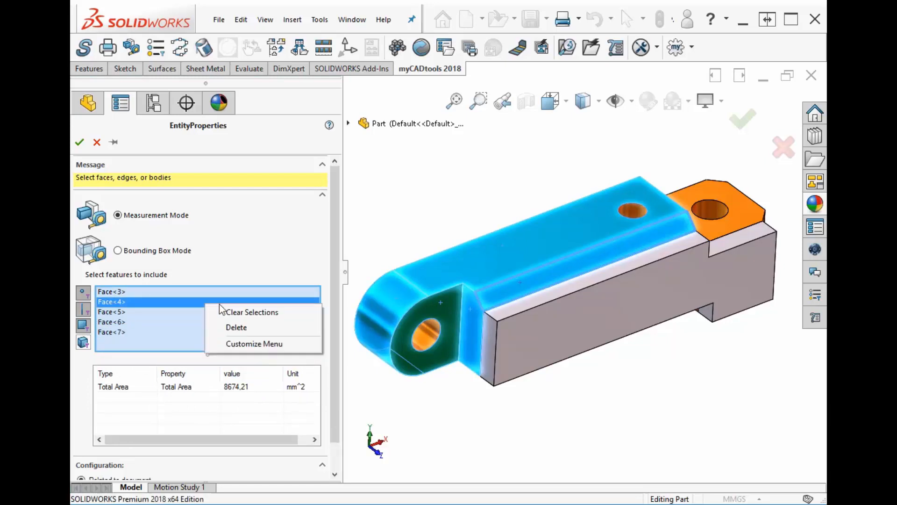
{"action": "left_click", "coordinate": [251, 312]}
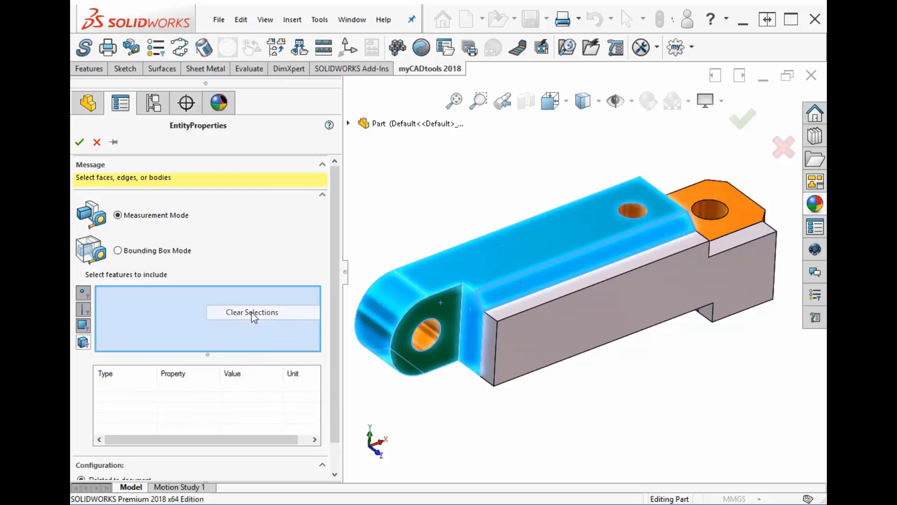
{"action": "left_click", "coordinate": [83, 342]}
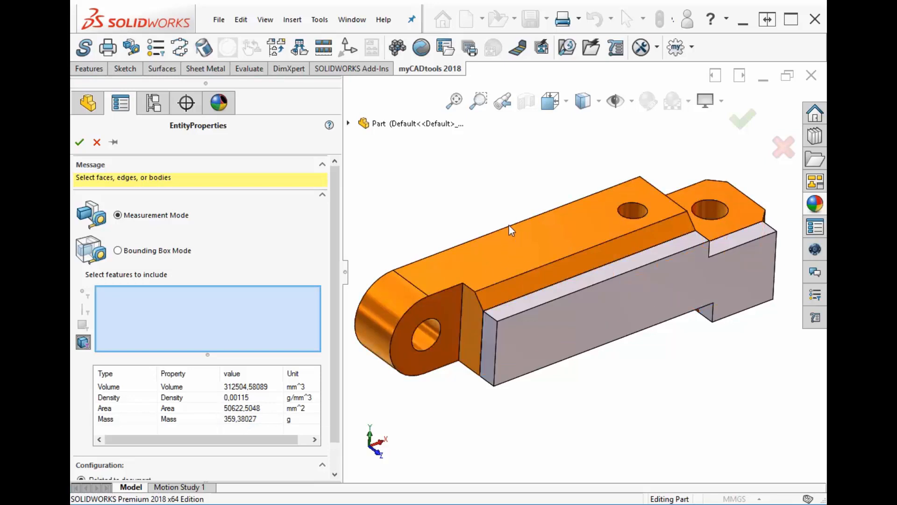
- Measure the orange body, add the grey block body, then deselect the orange body to measure the block alone
{"action": "left_click", "coordinate": [521, 237]}
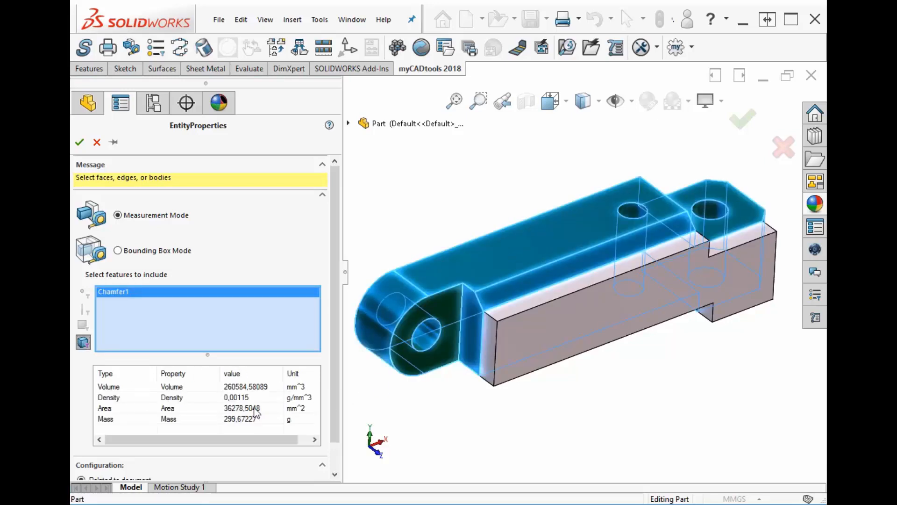
{"action": "left_click", "coordinate": [571, 323]}
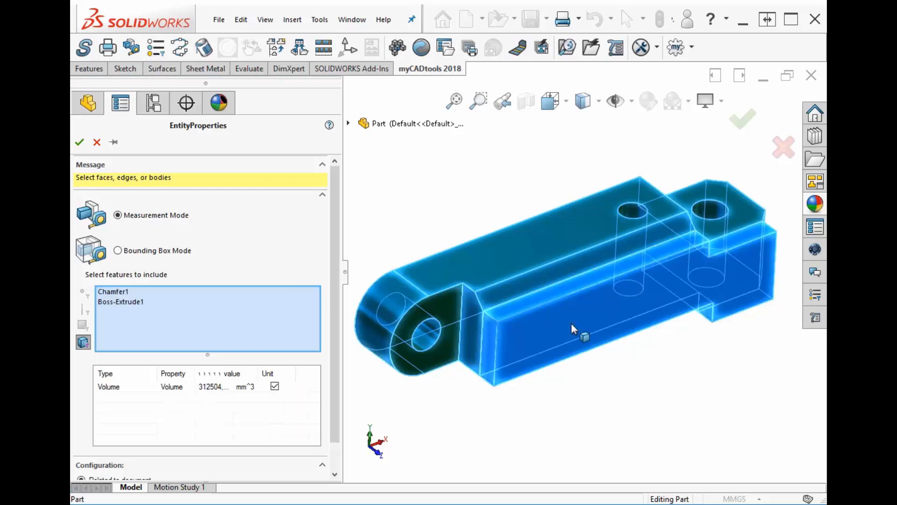
{"action": "left_click", "coordinate": [517, 267]}
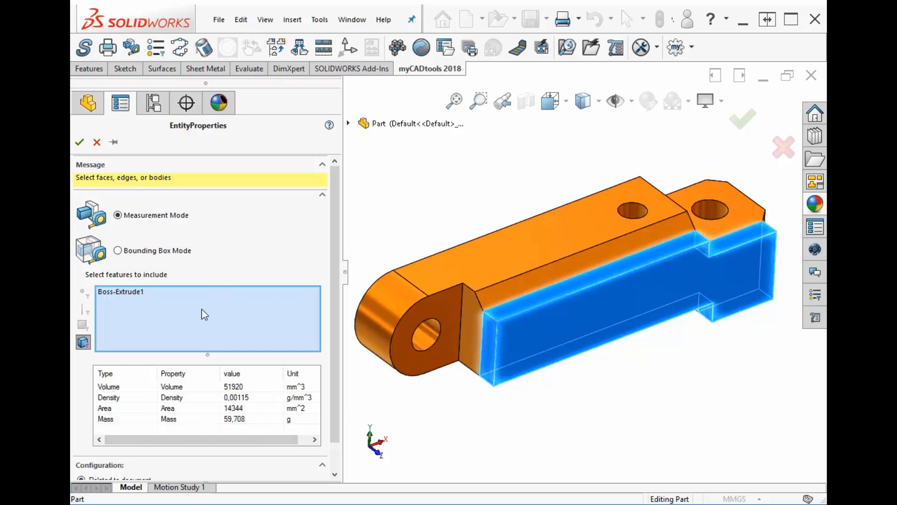
- Clear the body selection and write the whole part's volume, density, area and mass to its document-level properties
{"action": "right_click", "coordinate": [174, 317]}
{"action": "left_click", "coordinate": [220, 323]}
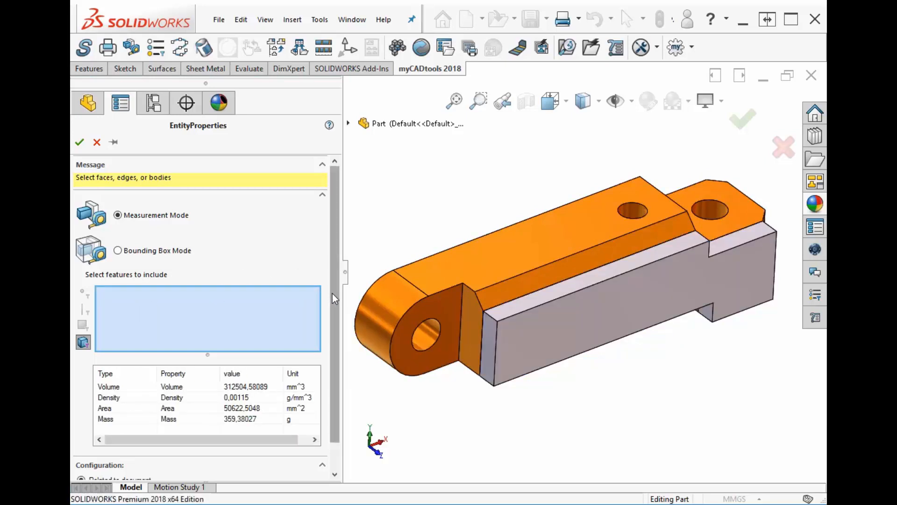
{"action": "left_click_drag", "start_coordinate": [332, 293], "coordinate": [333, 343]}
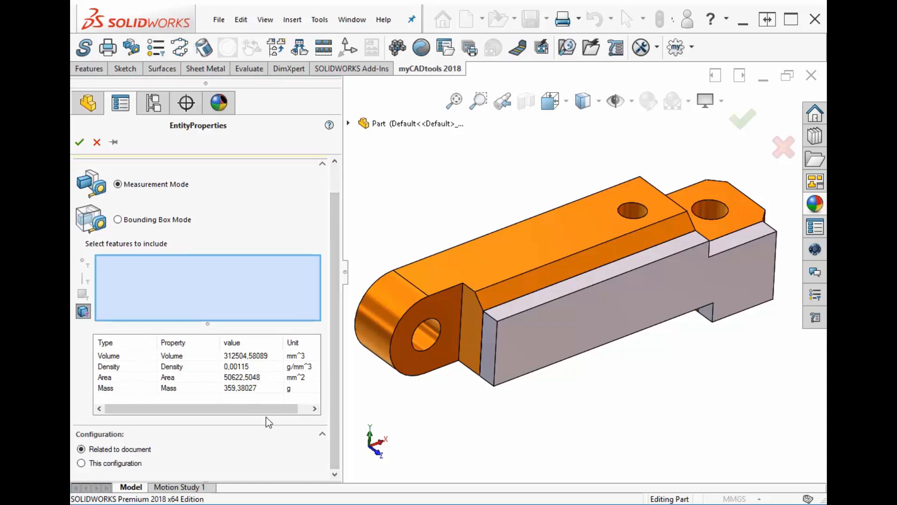
{"action": "left_click", "coordinate": [79, 141]}
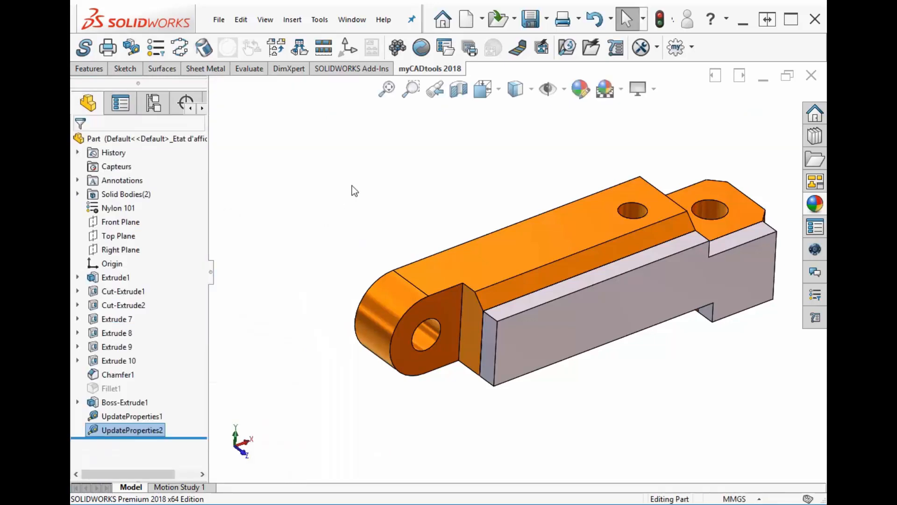
- Check the Volume, Density, Area and Mass entries in the part's custom file properties
{"action": "left_click", "coordinate": [218, 21]}
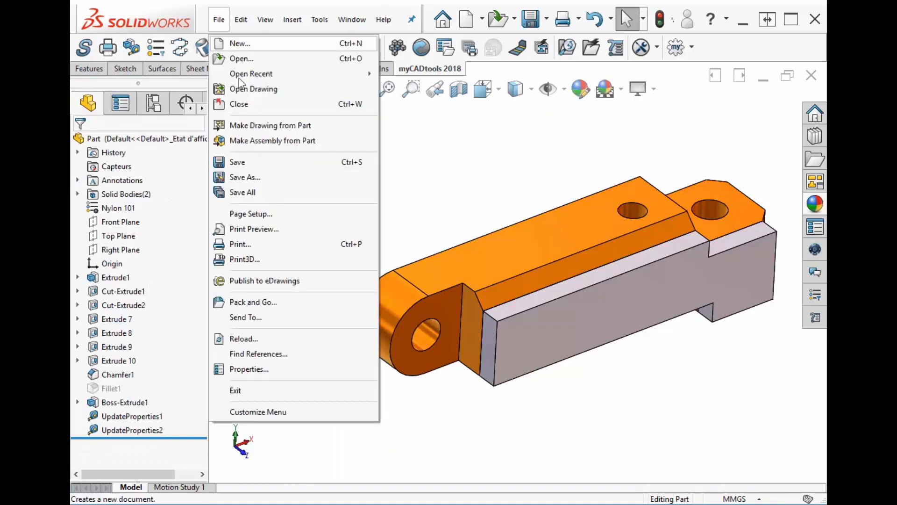
{"action": "left_click", "coordinate": [249, 369]}
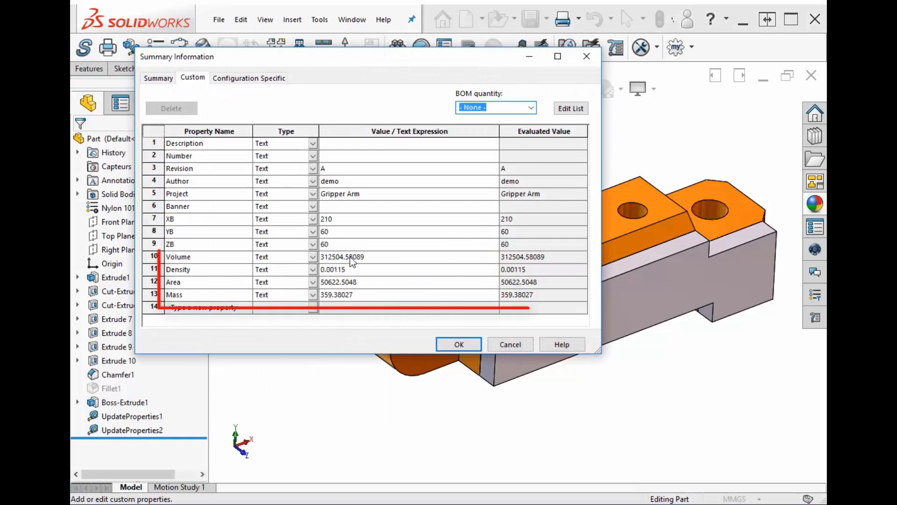
{"action": "left_click", "coordinate": [343, 270]}
{"action": "left_click", "coordinate": [344, 271]}
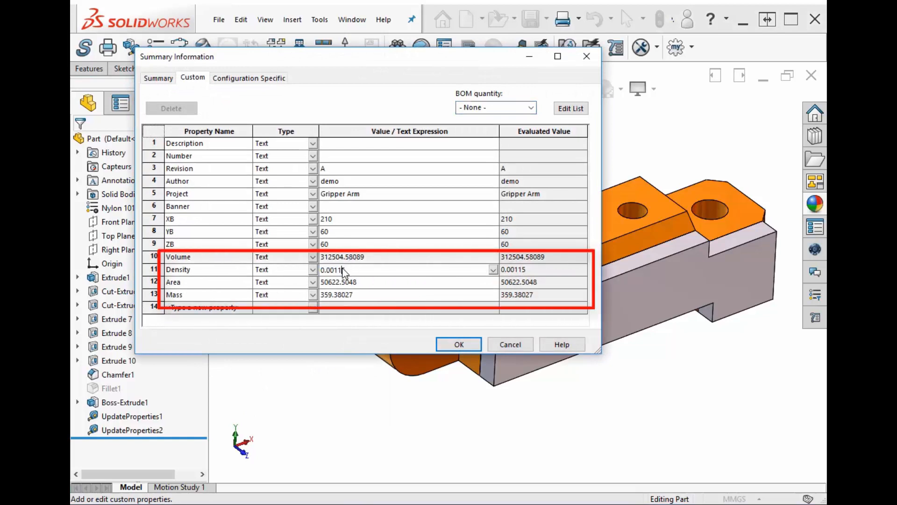
{"action": "left_click", "coordinate": [352, 283]}
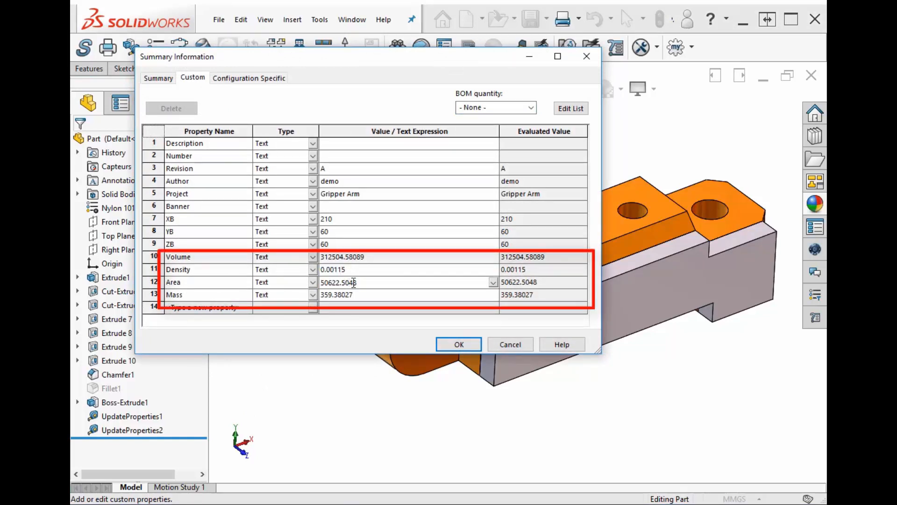
{"action": "left_click", "coordinate": [360, 296]}
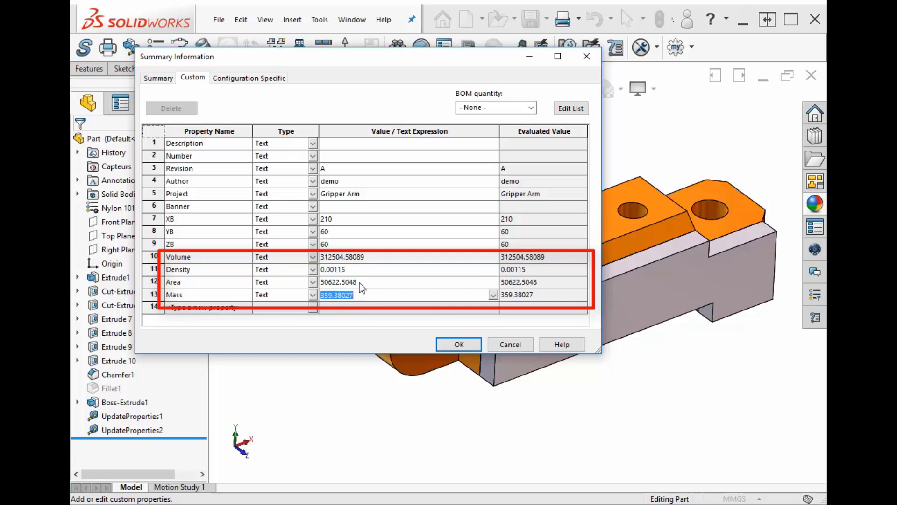
{"action": "left_click", "coordinate": [352, 282]}
{"action": "left_click", "coordinate": [326, 283]}
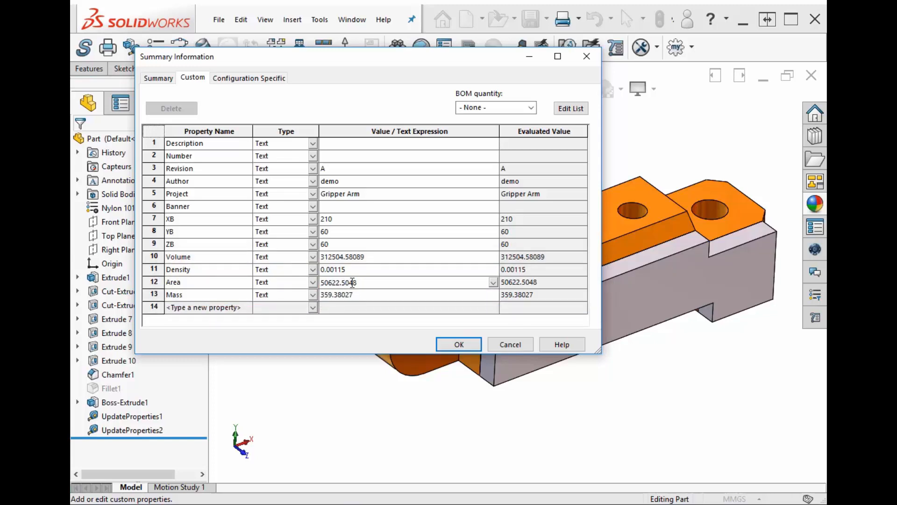
{"action": "left_click", "coordinate": [458, 344]}
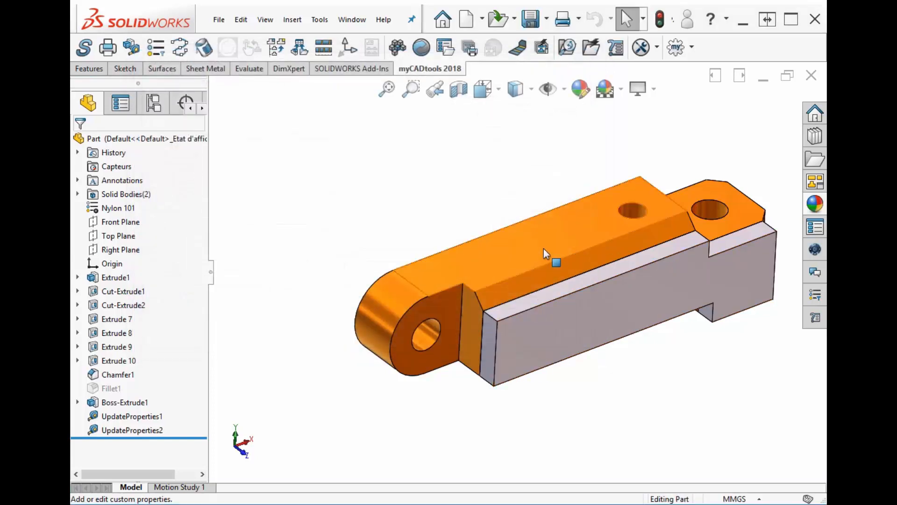
- Set the arm's 200 mm length dimension in Extrude1 to 120 mm and rebuild the part
{"action": "left_click", "coordinate": [554, 231]}
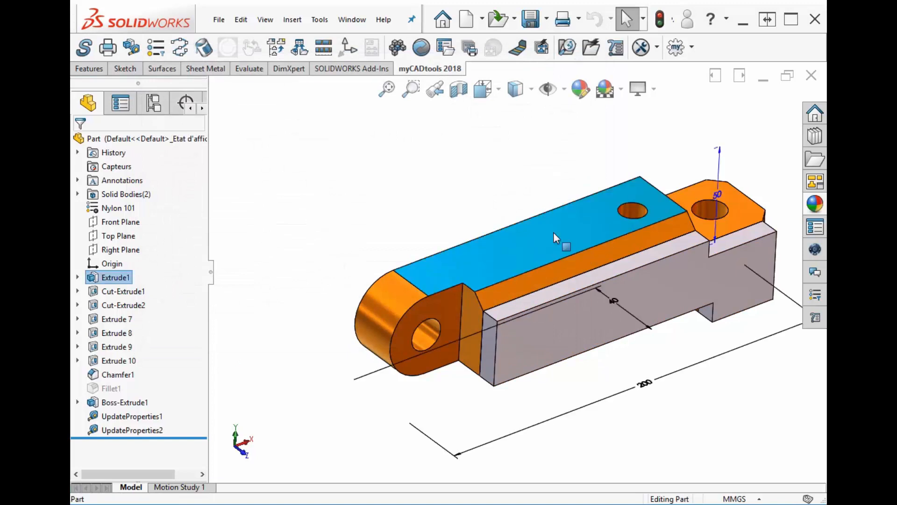
{"action": "double_click", "coordinate": [644, 384]}
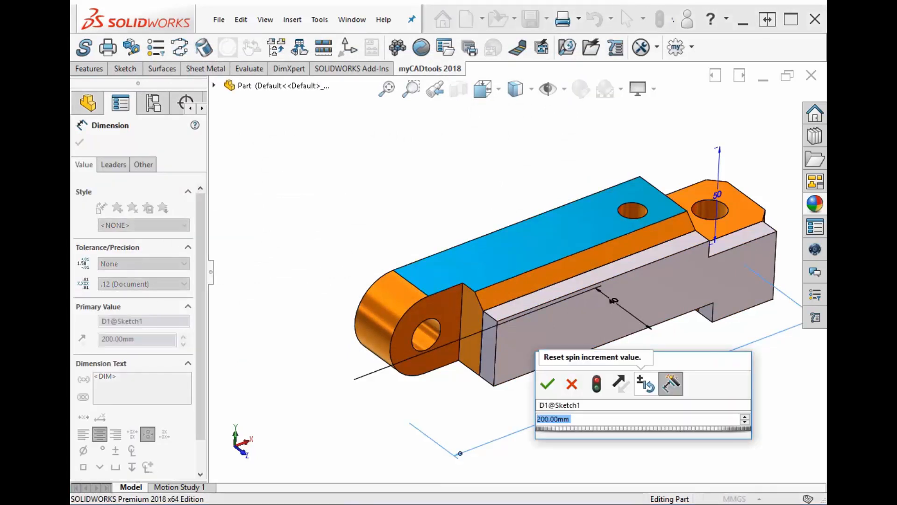
{"action": "type", "text": "120"}
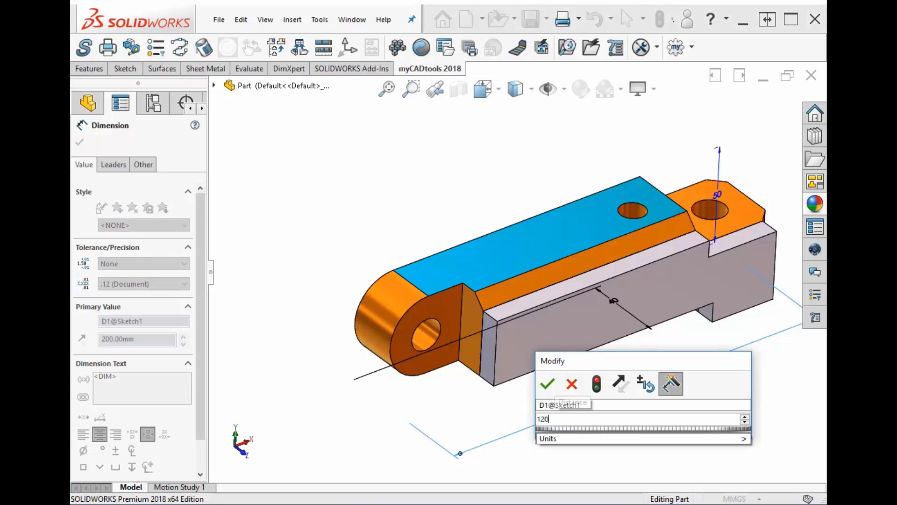
{"action": "left_click", "coordinate": [599, 384]}
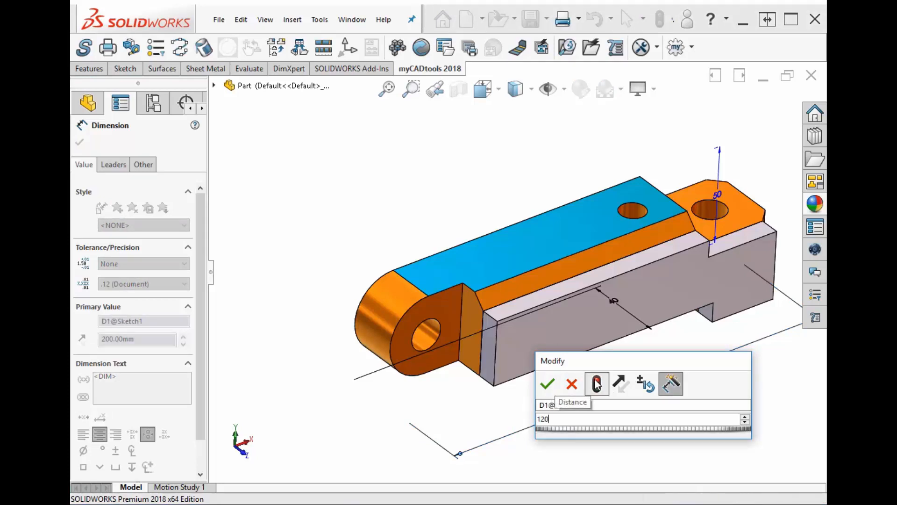
{"action": "left_click", "coordinate": [547, 384]}
{"action": "key", "text": "Escape"}
{"action": "scroll", "coordinate": [789, 236], "scroll_direction": "up", "scroll_amount": 4}
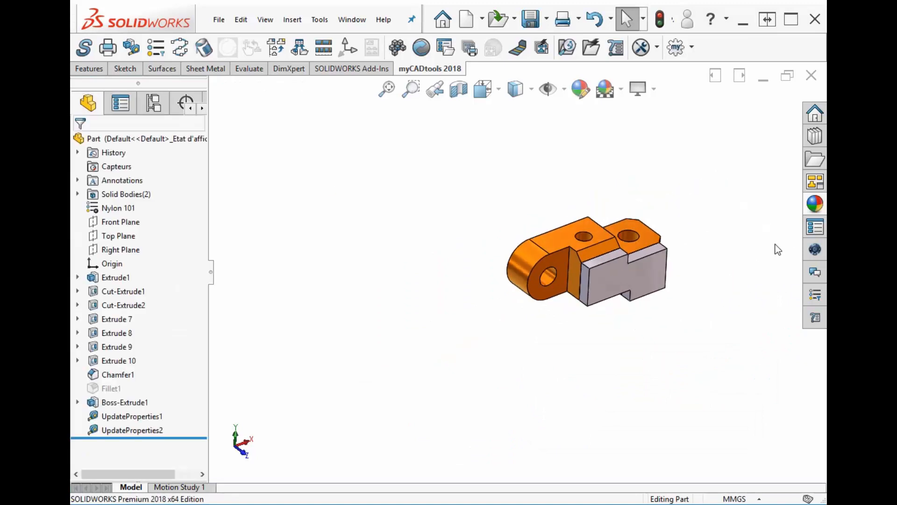
{"action": "scroll", "coordinate": [775, 247], "scroll_direction": "down", "scroll_amount": 3}
{"action": "scroll", "coordinate": [293, 282], "scroll_direction": "down", "scroll_amount": 3}
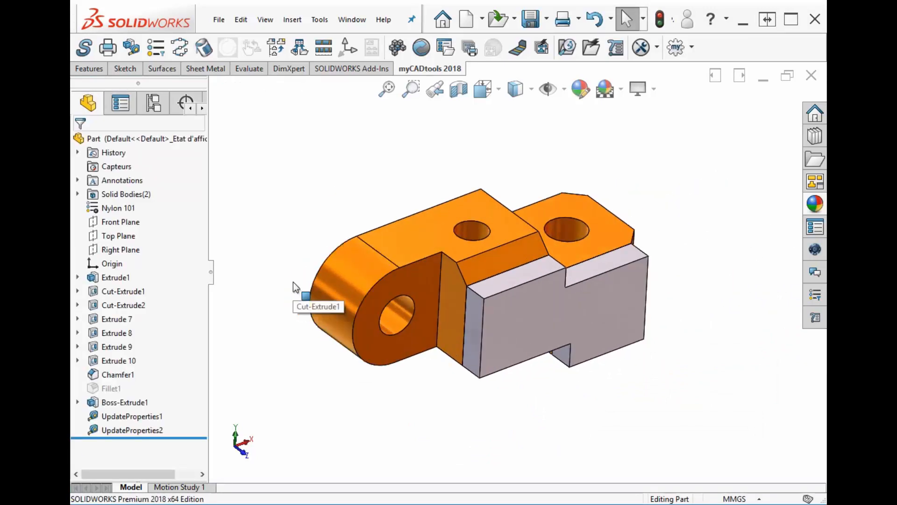
- Recheck the measured properties, particularly Area, in the custom file properties of the shortened part
{"action": "left_click", "coordinate": [219, 20]}
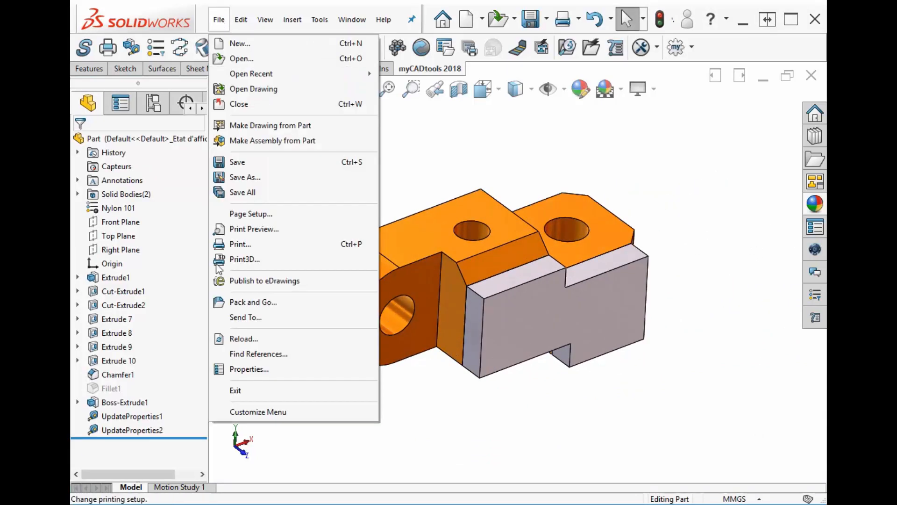
{"action": "left_click", "coordinate": [243, 369]}
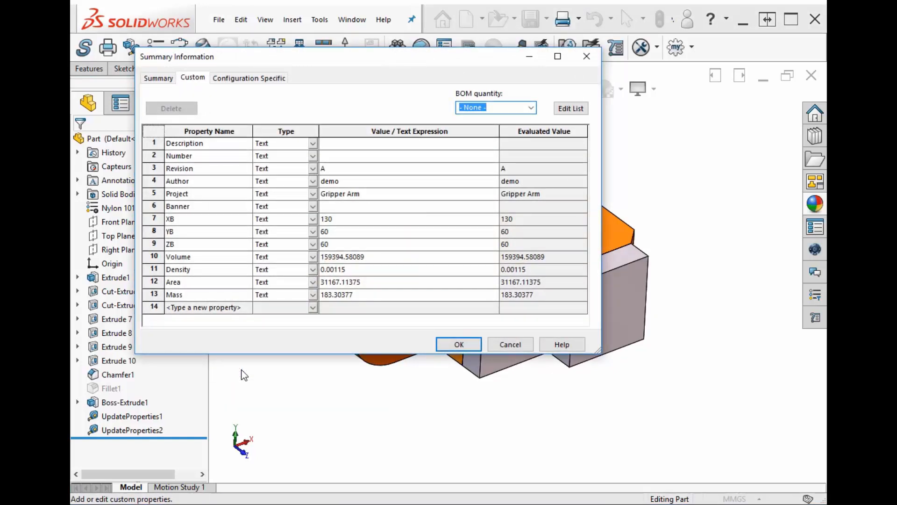
{"action": "left_click", "coordinate": [329, 283]}
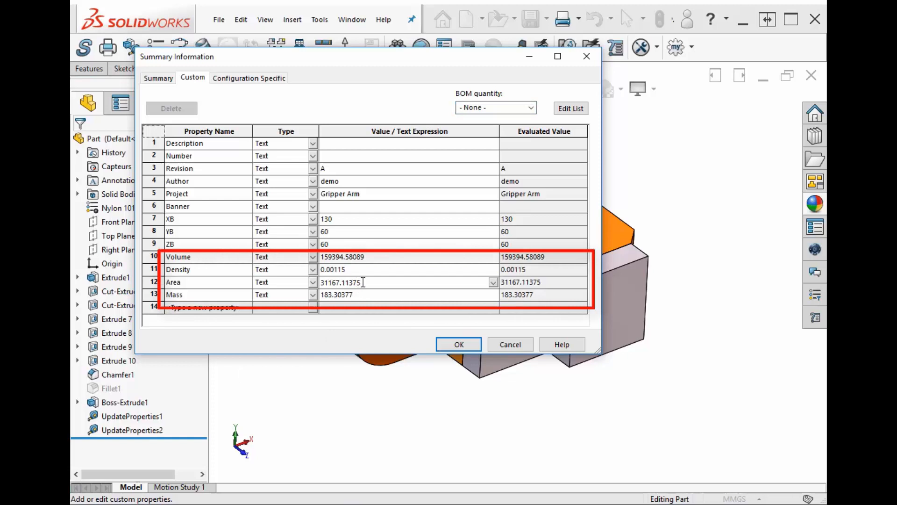
{"action": "left_click_drag", "start_coordinate": [363, 282], "coordinate": [317, 282]}
{"action": "left_click", "coordinate": [462, 347]}
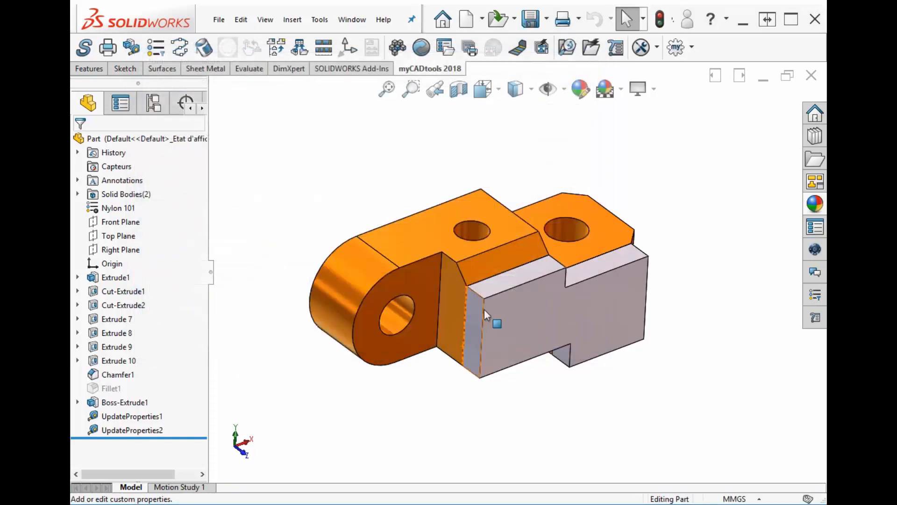